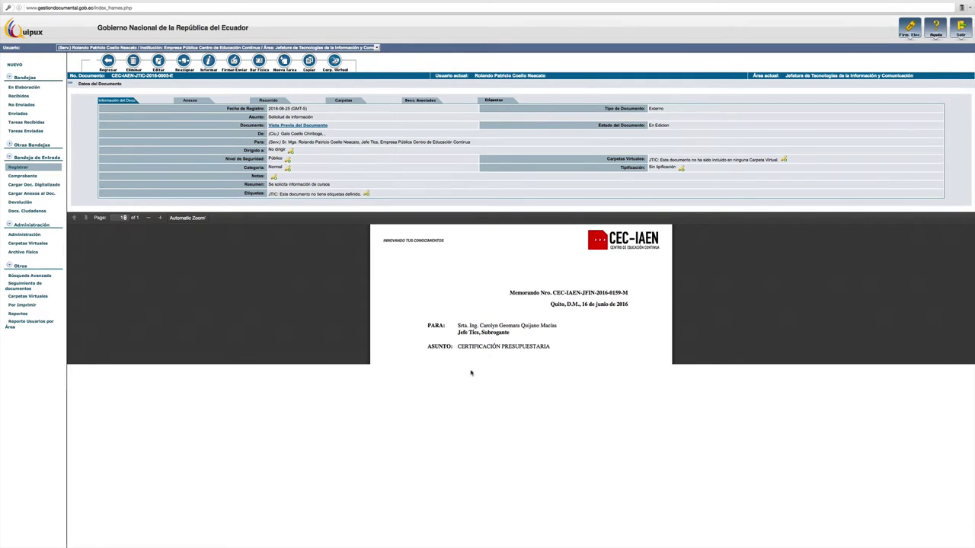
# Step: Open the edit form of the registered incoming document dated 25-08-2016
pyautogui.scroll(1, 471, 358)
pyautogui.scroll(-4, 472, 331)
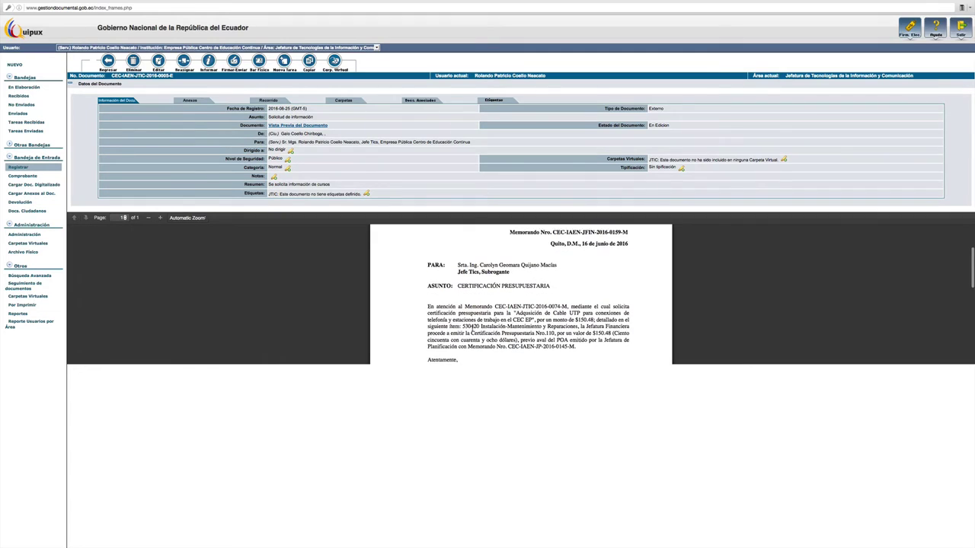
pyautogui.scroll(4, 472, 328)
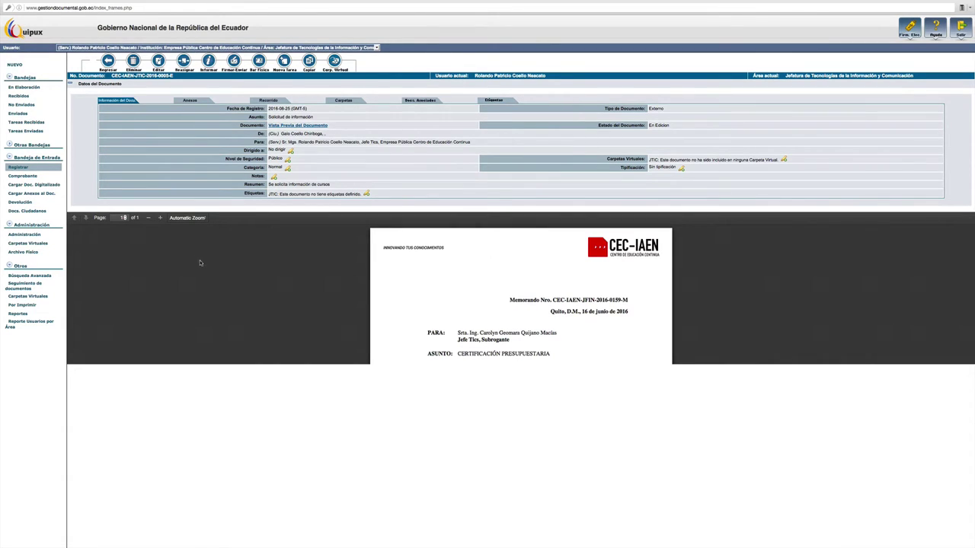
pyautogui.scroll(-7, 202, 266)
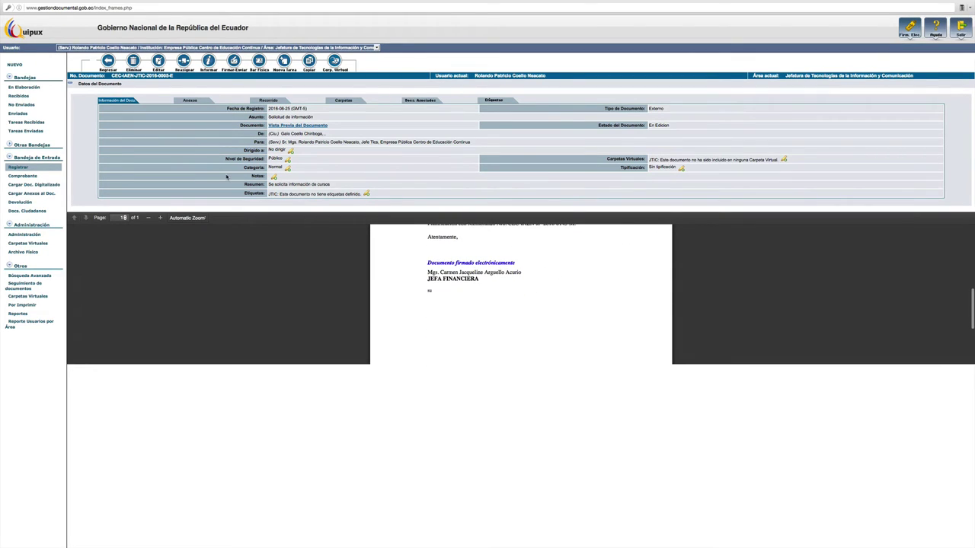
pyautogui.scroll(-2, 320, 312)
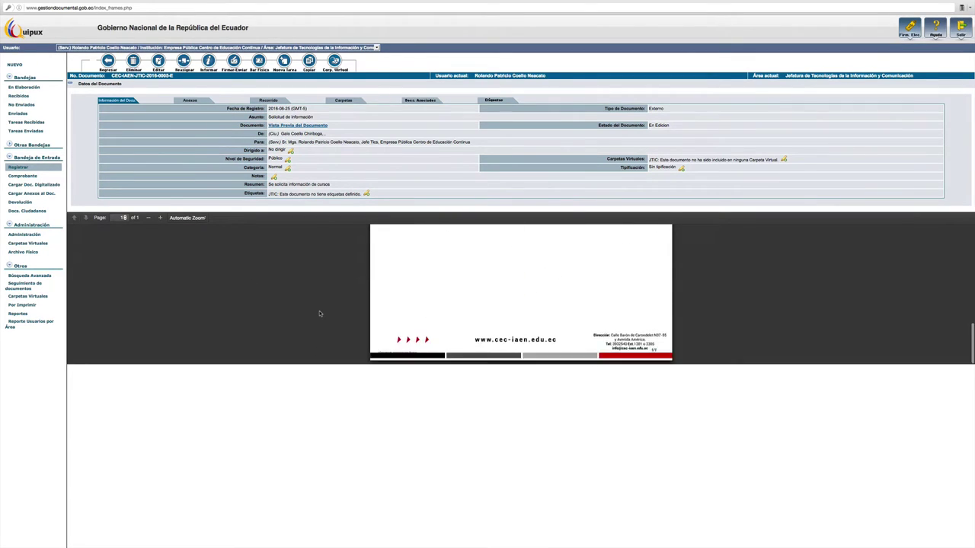
pyautogui.scroll(10, 320, 312)
pyautogui.scroll(1, 320, 314)
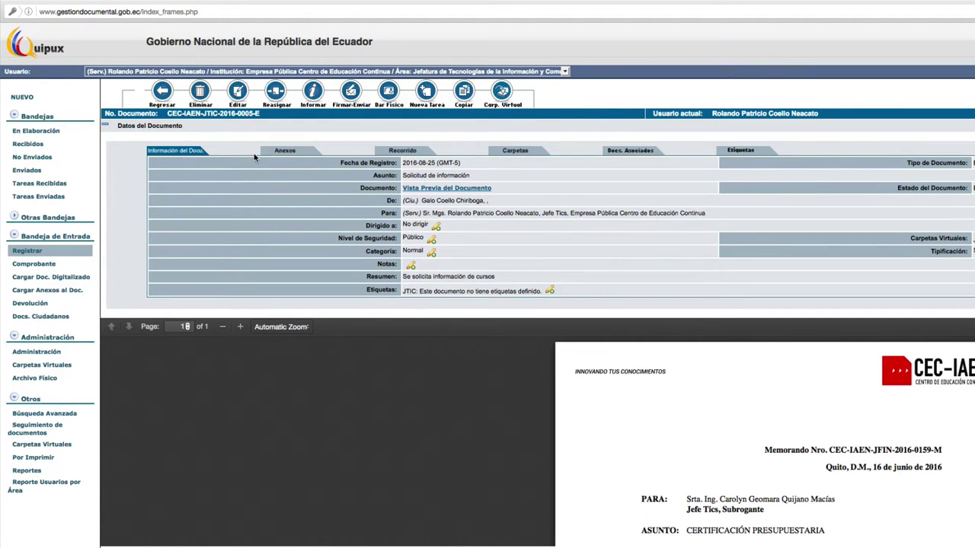
pyautogui.click(239, 92)
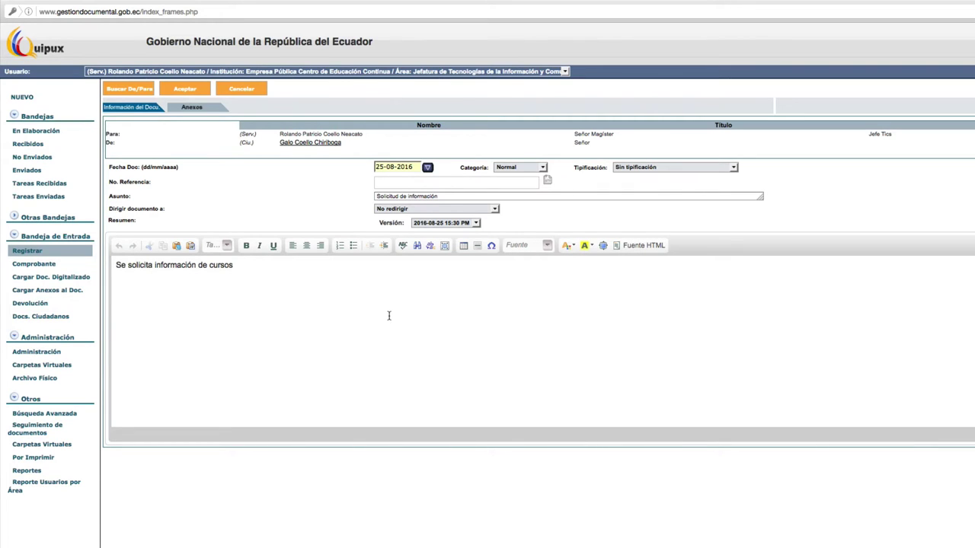
# Step: Keep Dirigir documento a on 'No redirigir' and bring up the Buscar De/Para person search
pyautogui.click(438, 210)
pyautogui.click(438, 211)
pyautogui.click(131, 92)
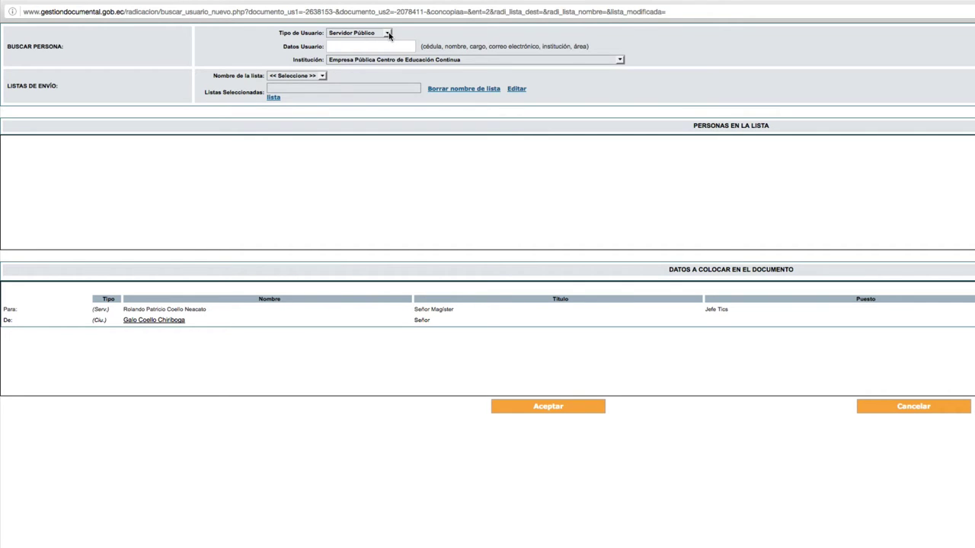
pyautogui.click(388, 33)
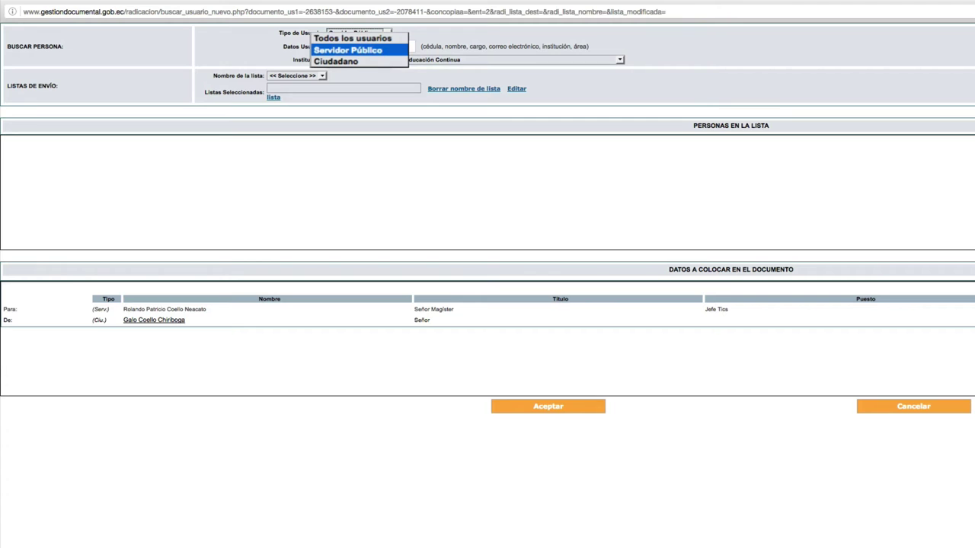
pyautogui.click(432, 33)
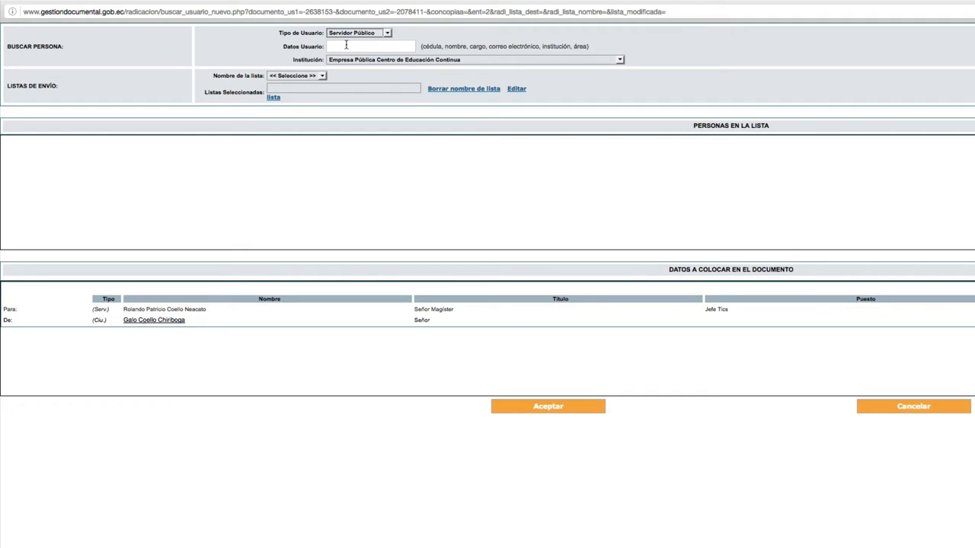
# Step: Attempt to change the person search's Tipo de Usuario to Ciudadano
pyautogui.click(346, 45)
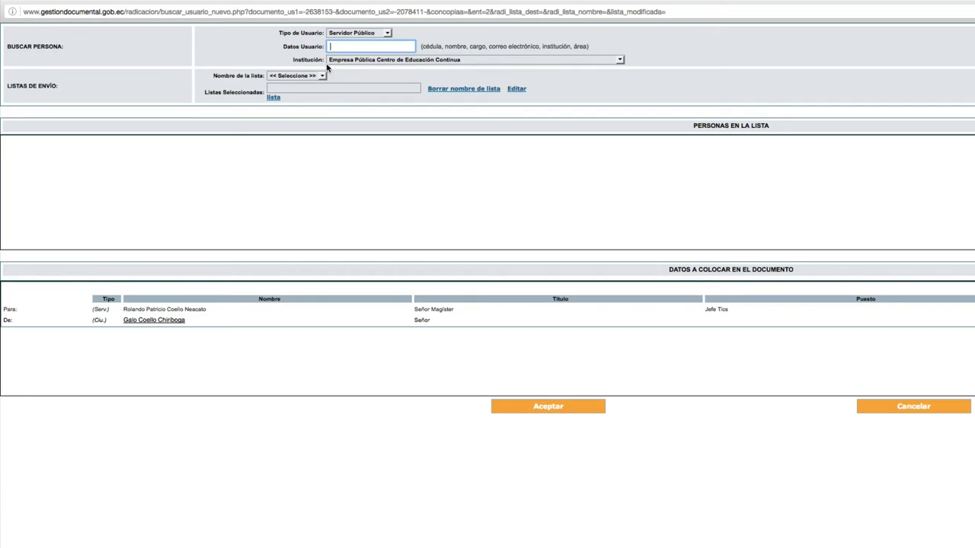
pyautogui.click(387, 34)
pyautogui.click(388, 35)
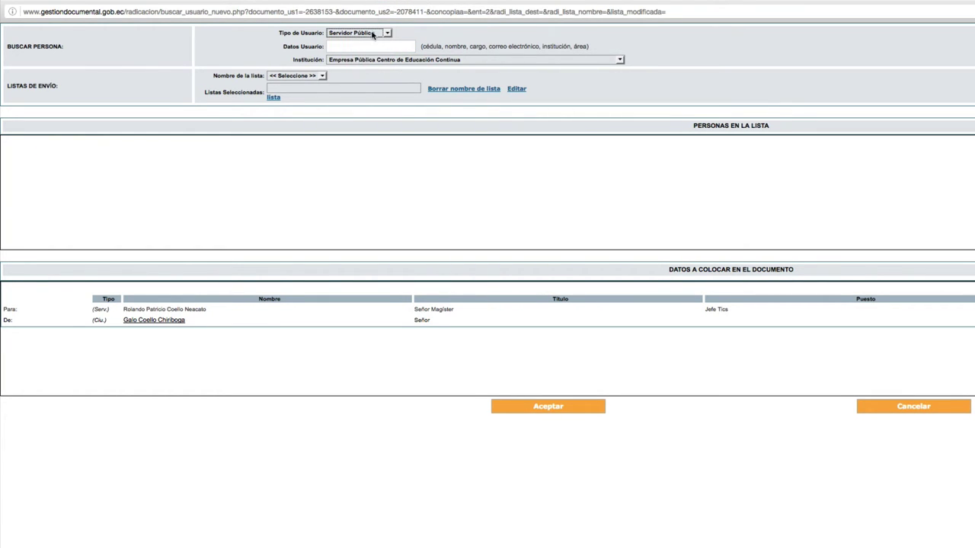
pyautogui.click(387, 35)
pyautogui.click(386, 35)
pyautogui.click(386, 35)
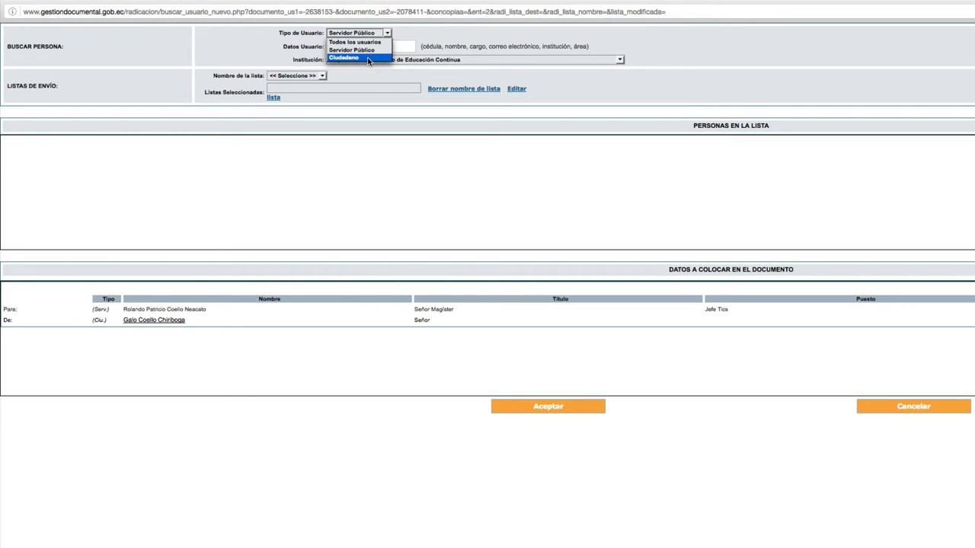
pyautogui.click(368, 61)
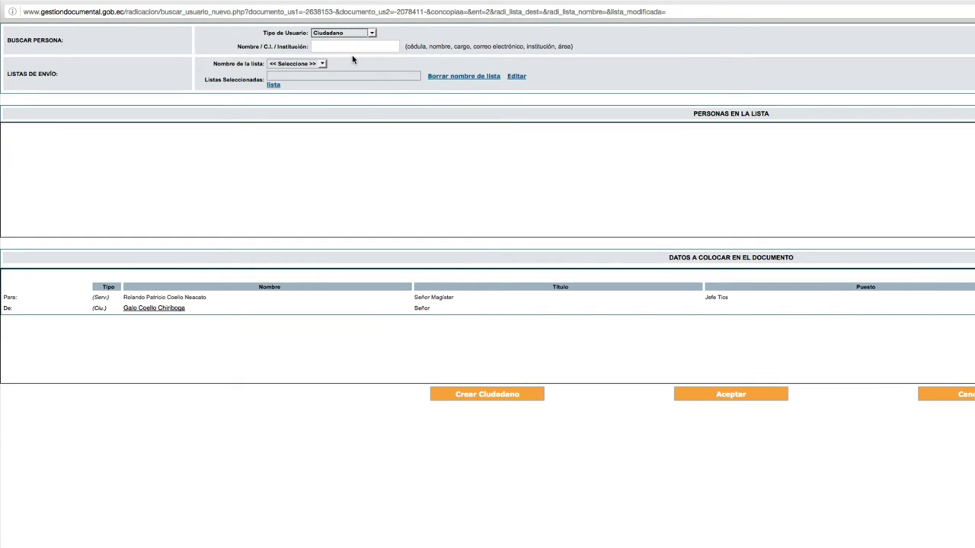
# Step: Change Tipo de Usuario from Servidor Público to Ciudadano in the person search
pyautogui.click(373, 34)
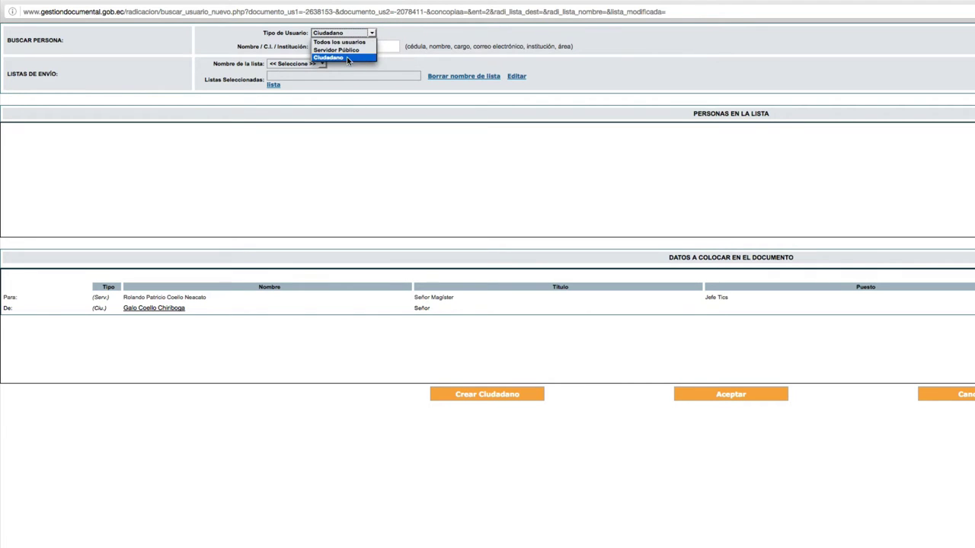
pyautogui.click(349, 50)
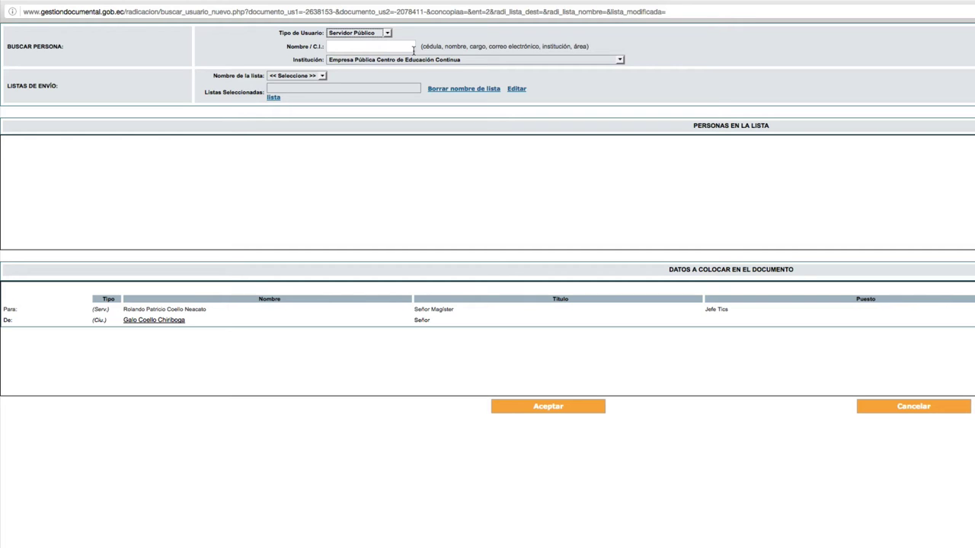
pyautogui.click(355, 47)
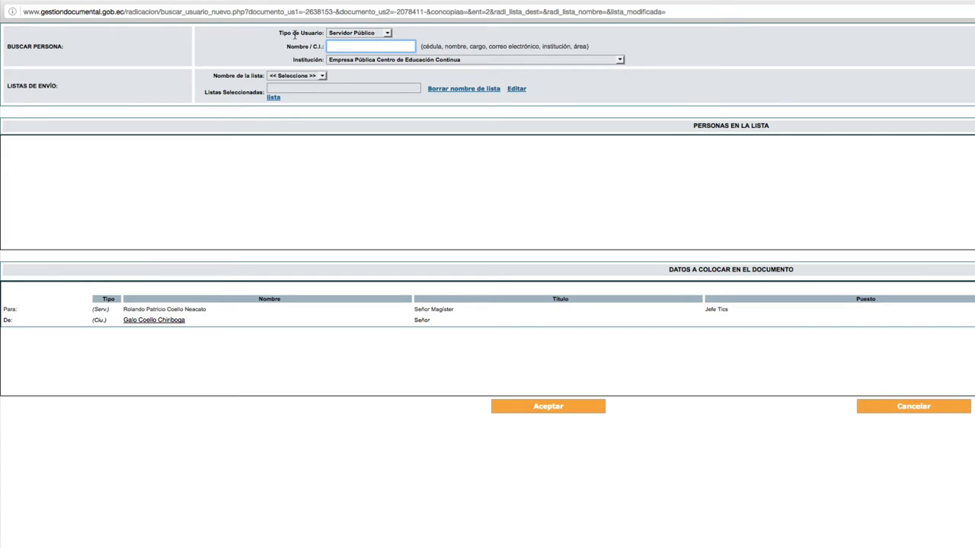
pyautogui.click(387, 33)
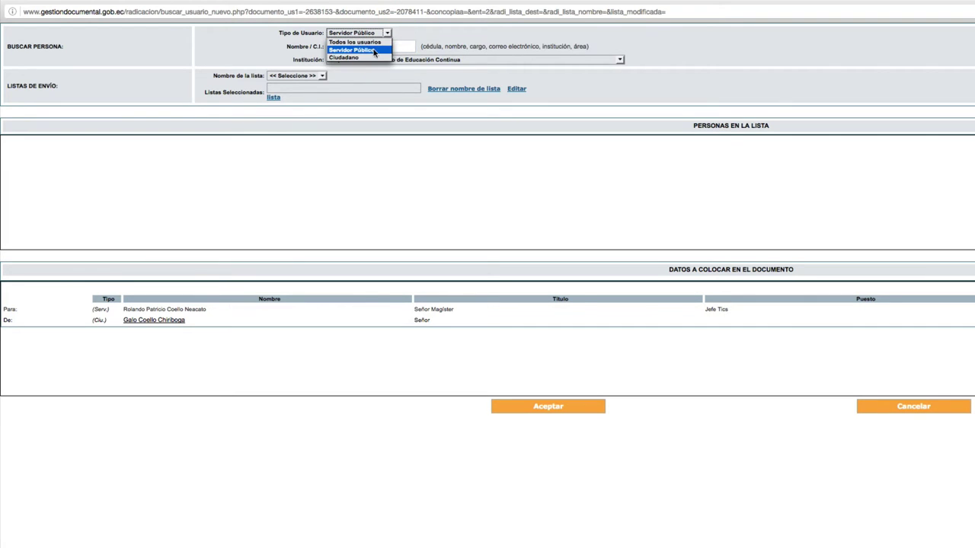
pyautogui.click(353, 57)
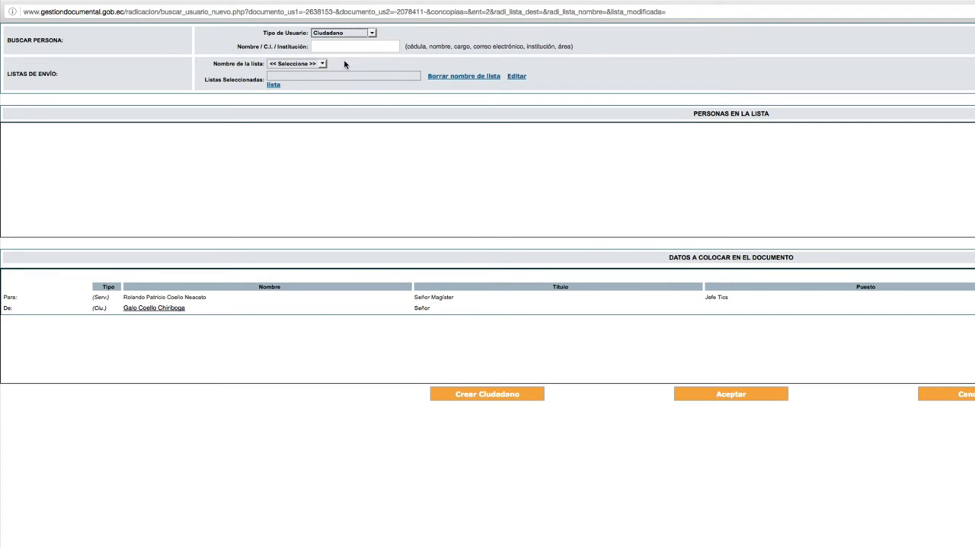
# Step: Search citizens by the sender's two surnames from the autocomplete suggestion, listing six matches
pyautogui.click(327, 47)
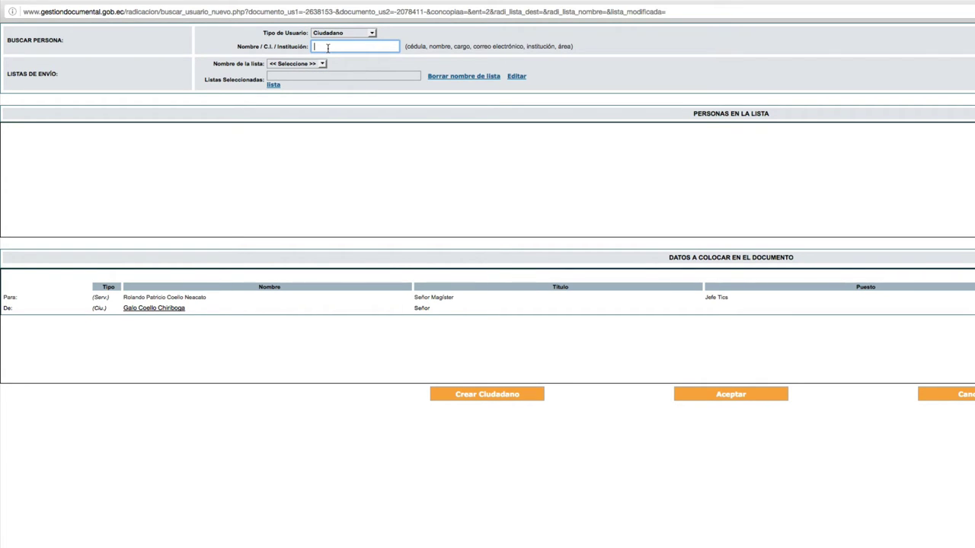
pyautogui.write('coello')
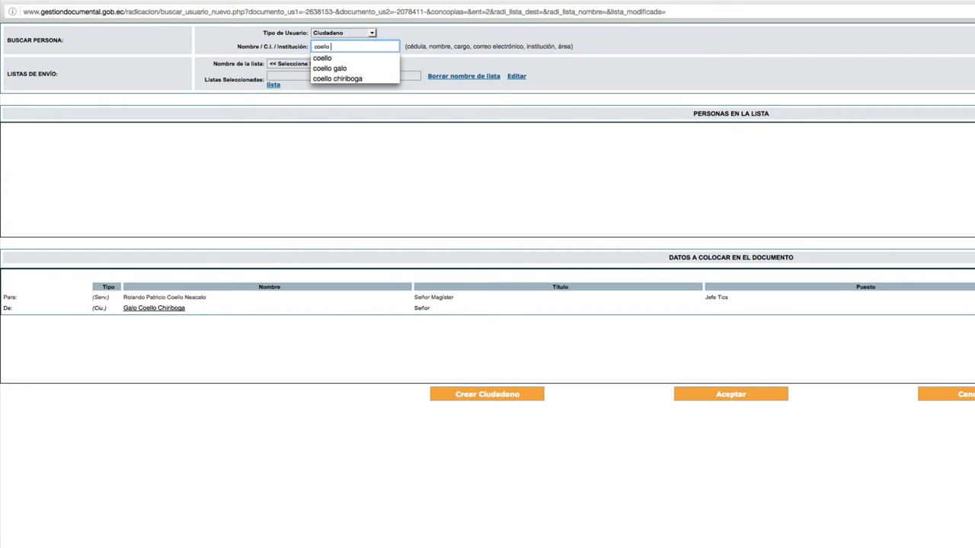
pyautogui.click(332, 79)
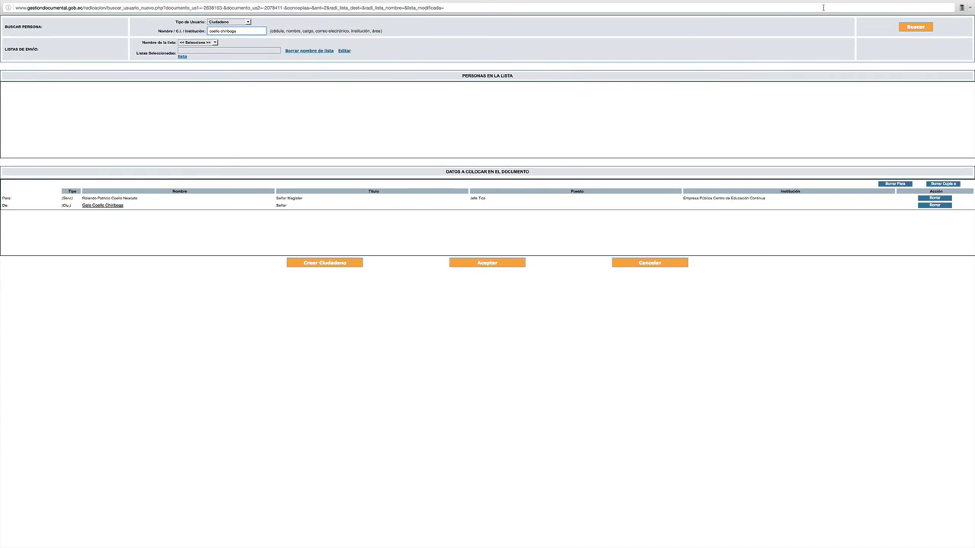
pyautogui.click(922, 29)
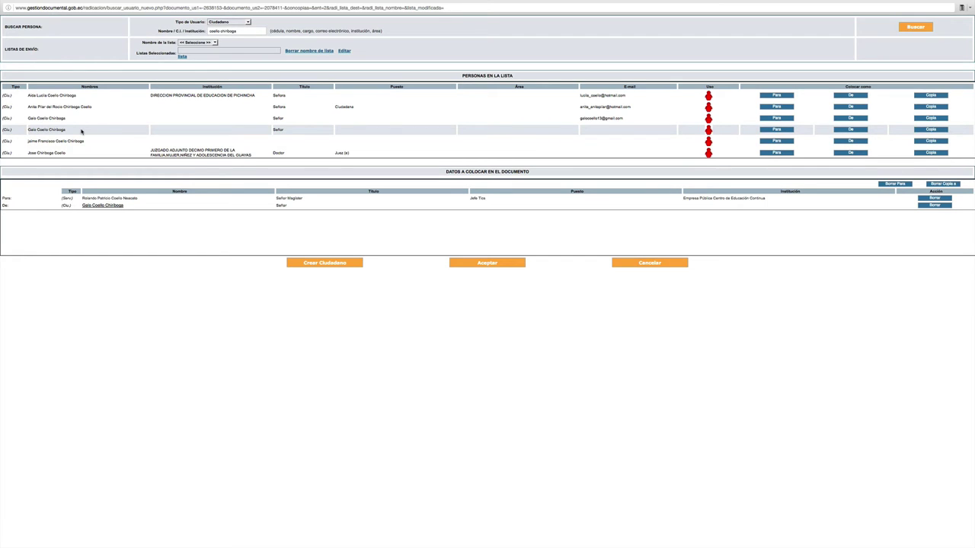
pyautogui.click(348, 131)
pyautogui.click(845, 129)
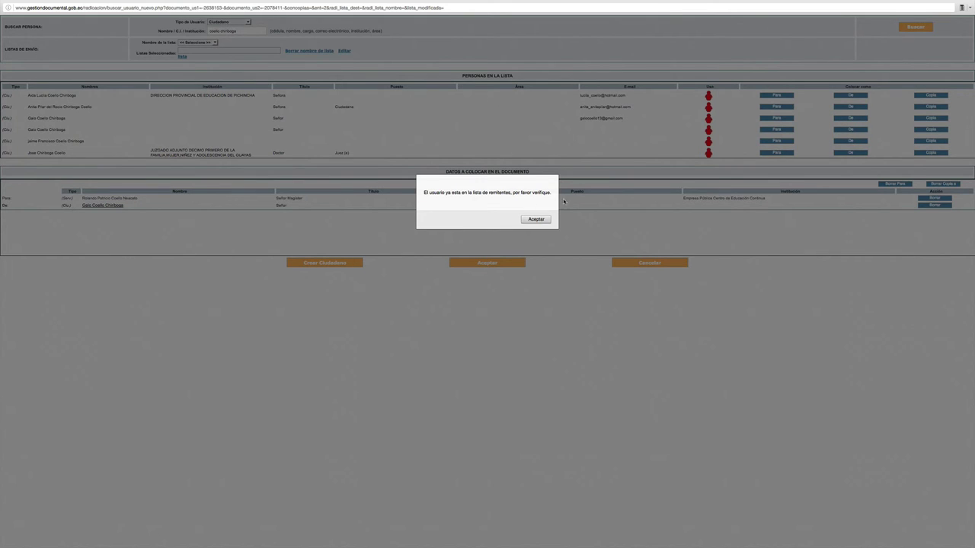
pyautogui.click(537, 220)
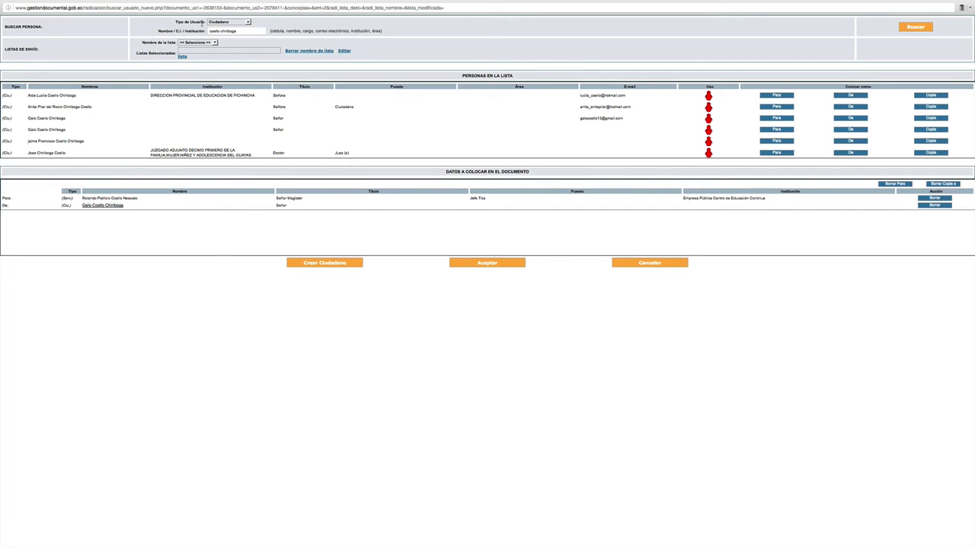
# Step: Set Tipo de Usuario back to Servidor Público, shorten the name search to the surname, and search
pyautogui.click(247, 21)
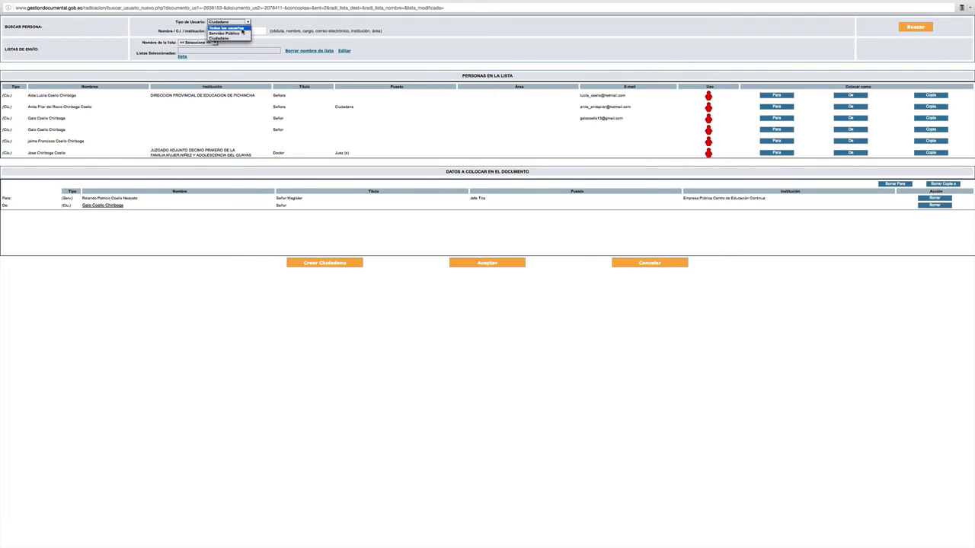
pyautogui.click(239, 33)
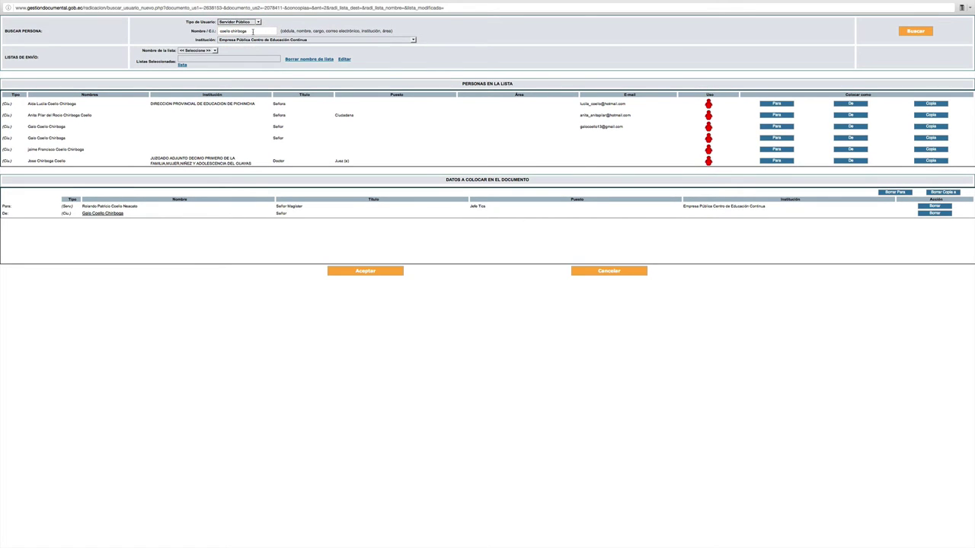
pyautogui.click(258, 31)
pyautogui.press('BackSpace')
pyautogui.press('BackSpace')
pyautogui.press('BackSpace')
pyautogui.press('BackSpace')
pyautogui.press('BackSpace')
pyautogui.press('BackSpace')
pyautogui.press('BackSpace')
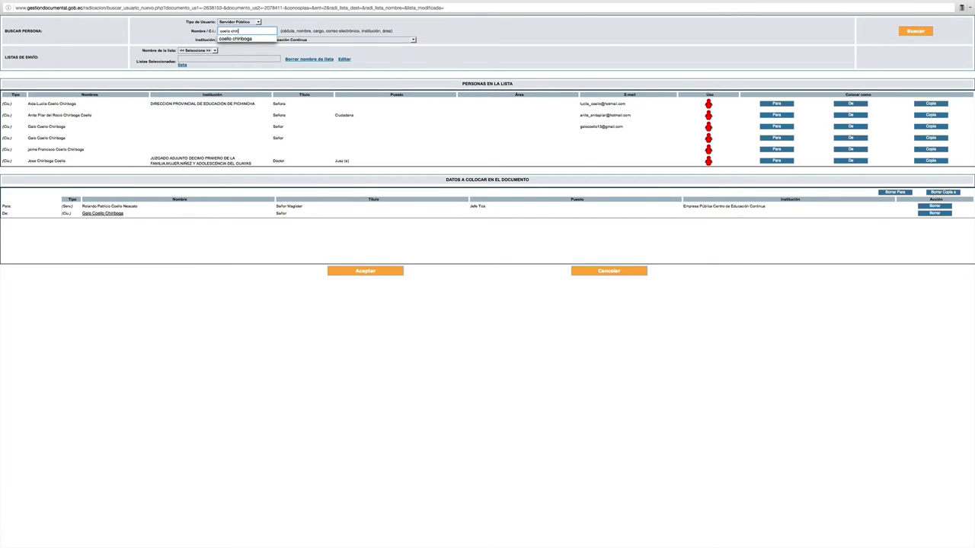
pyautogui.press('BackSpace')
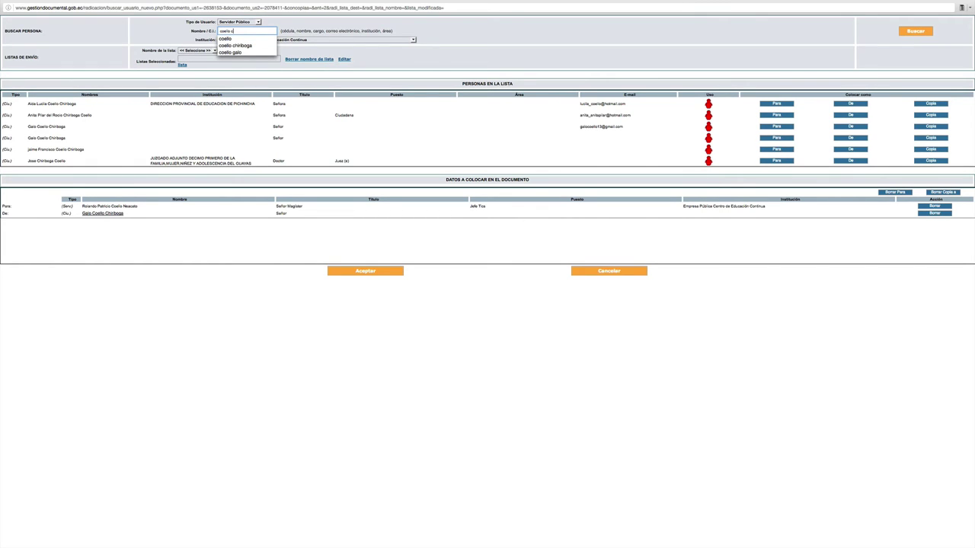
pyautogui.press('Escape')
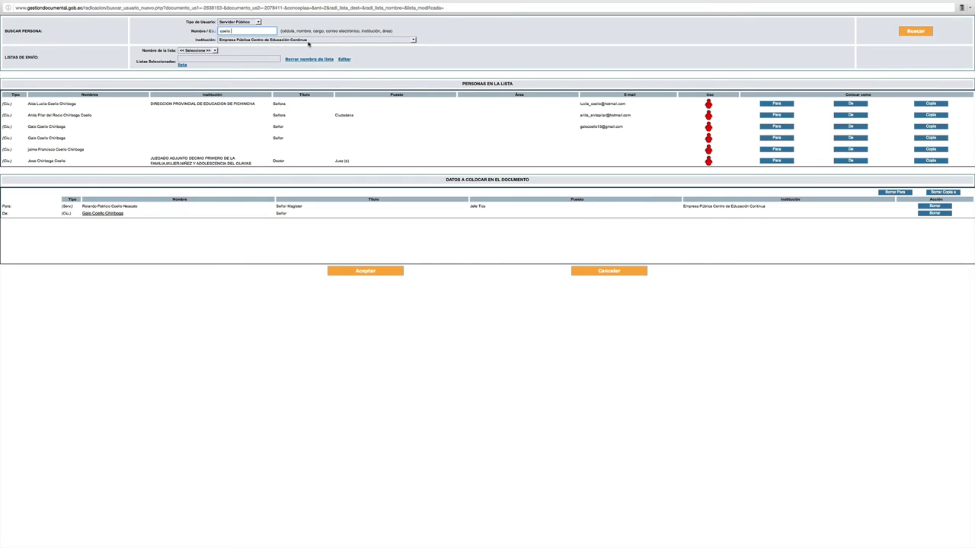
pyautogui.click(912, 31)
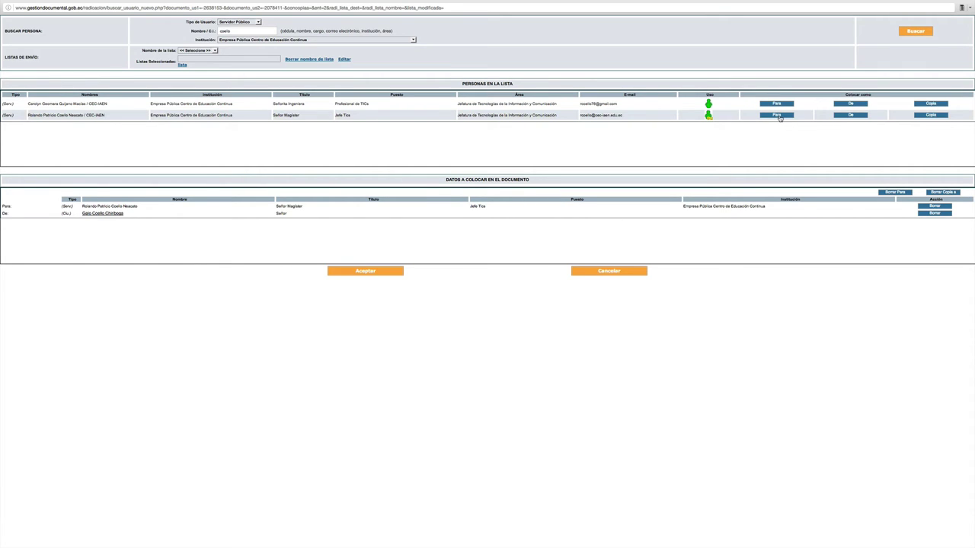
# Step: Assign the second listed public servant as Para, dismissing the already-a-recipient warning
pyautogui.click(779, 117)
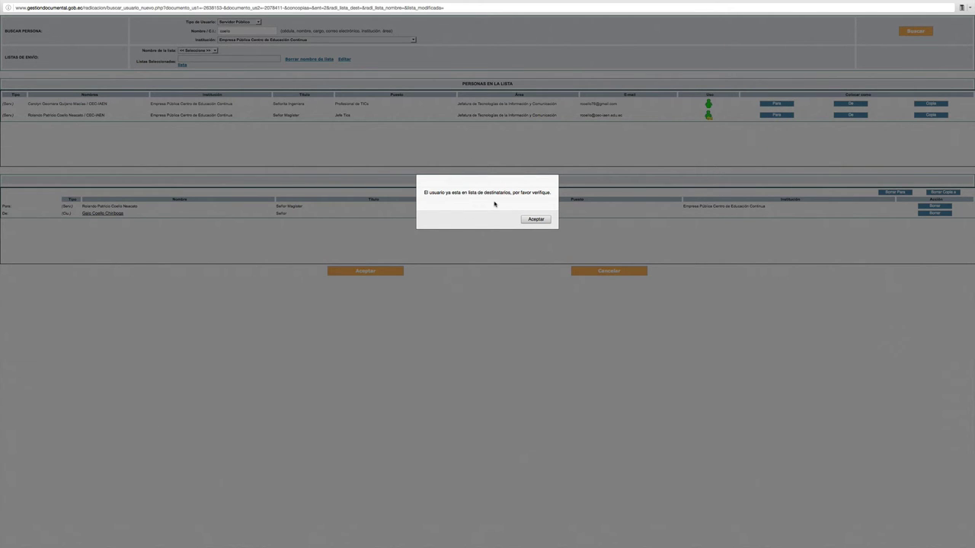
pyautogui.click(535, 220)
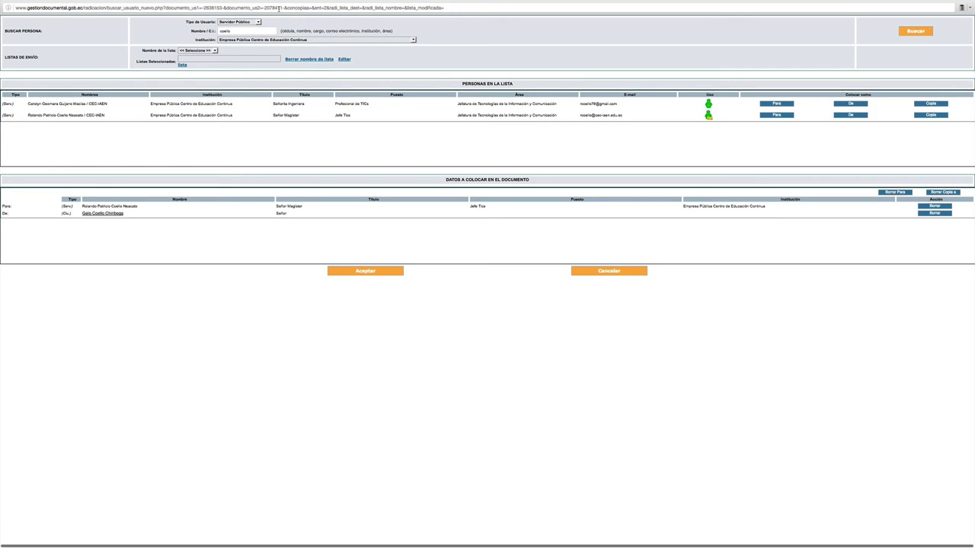
pyautogui.click(248, 32)
# Step: Limit the person search to Ciudadano and open the Crear Ciudadano registration form
pyautogui.click(258, 23)
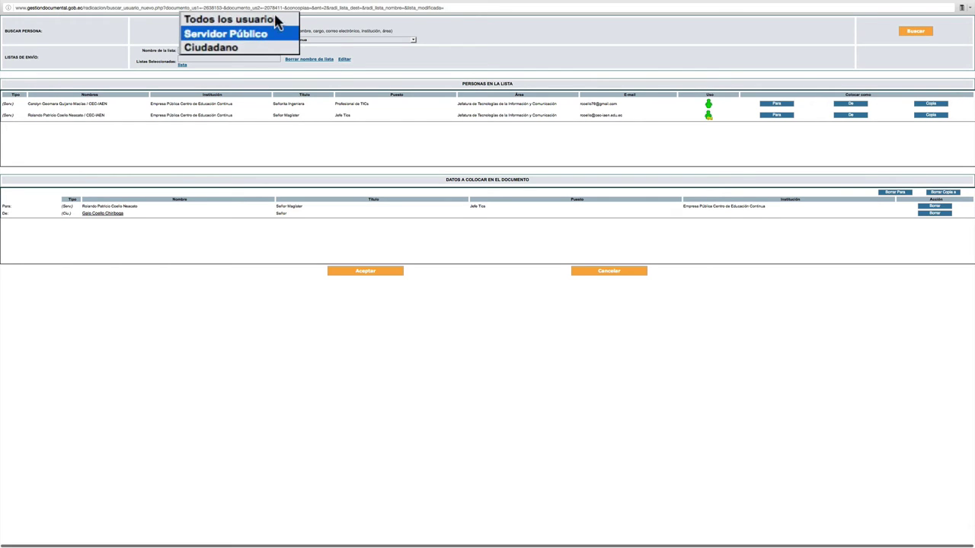
pyautogui.click(243, 50)
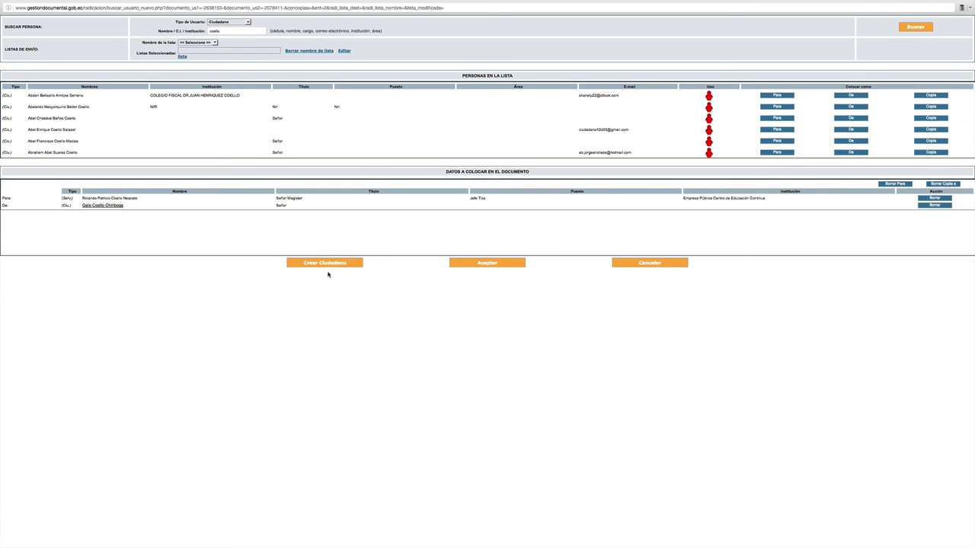
pyautogui.click(326, 265)
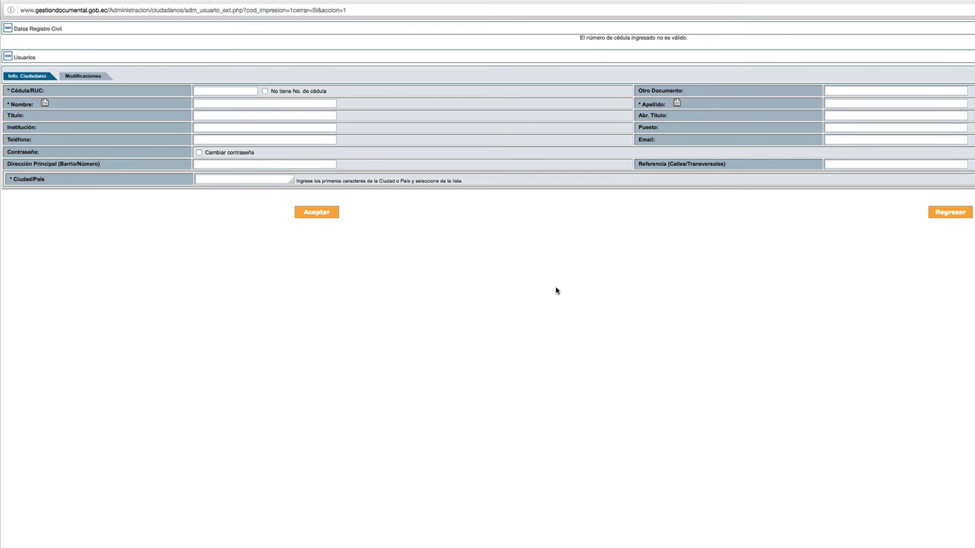
# Step: Paste the citizen's cédula to load registry data, then enter first name, surname and title Abogada
pyautogui.hotkey('ctrl', 'v')
pyautogui.click(329, 104)
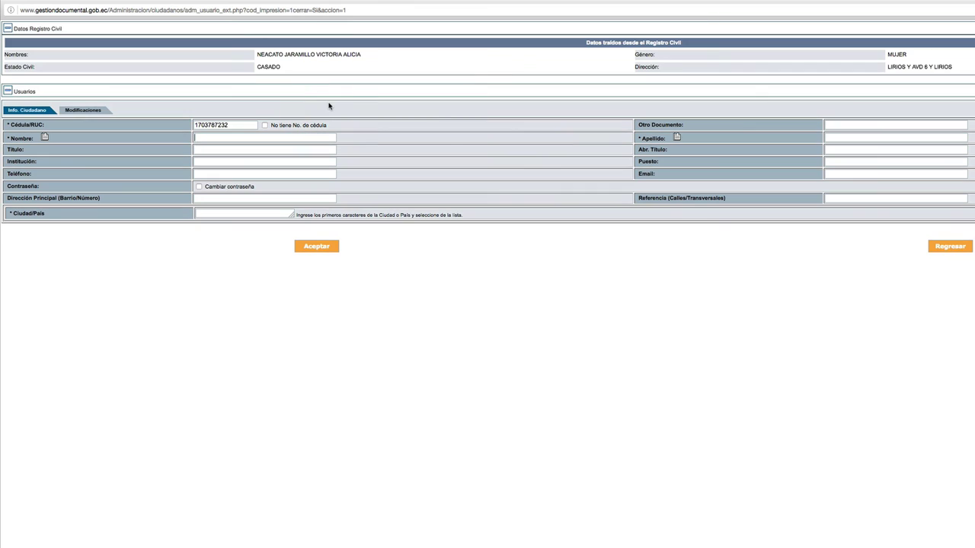
pyautogui.click(847, 138)
pyautogui.click(218, 150)
pyautogui.write('Abogada')
pyautogui.click(218, 161)
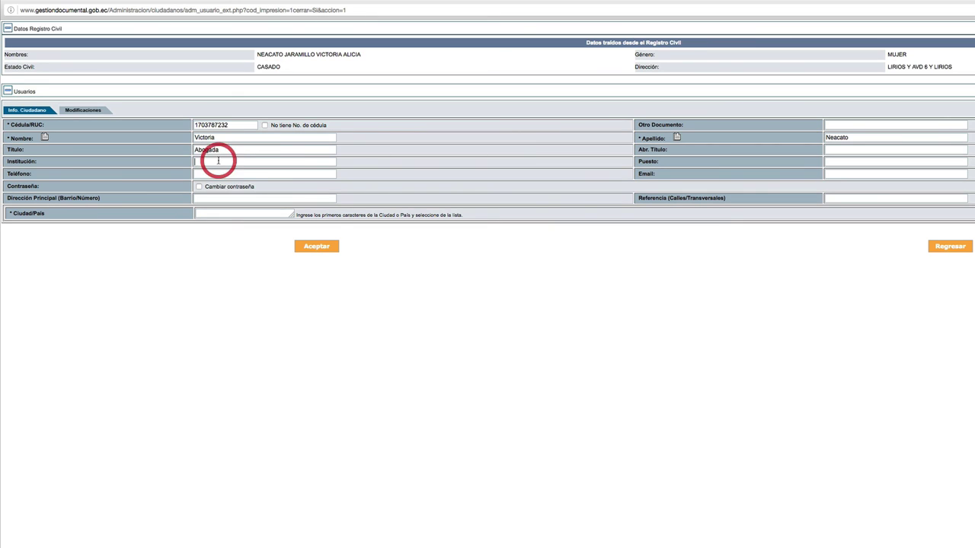
pyautogui.click(218, 215)
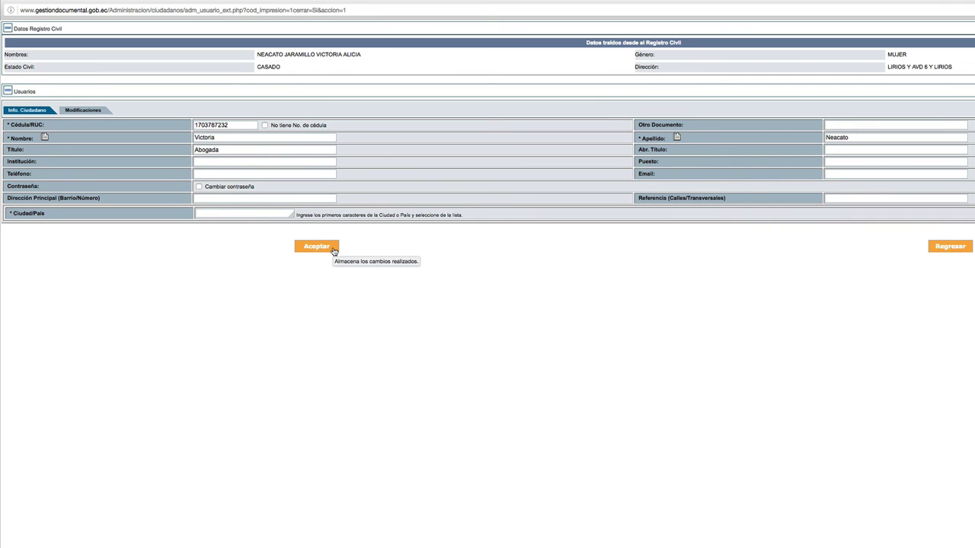
# Step: Set the city to Quito, D.M., fill in the citizen's e-mail address, and submit with Aceptar
pyautogui.write('Quito')
pyautogui.press('Down')
pyautogui.press('Down')
pyautogui.press('Down')
pyautogui.press('Down')
pyautogui.click(838, 172)
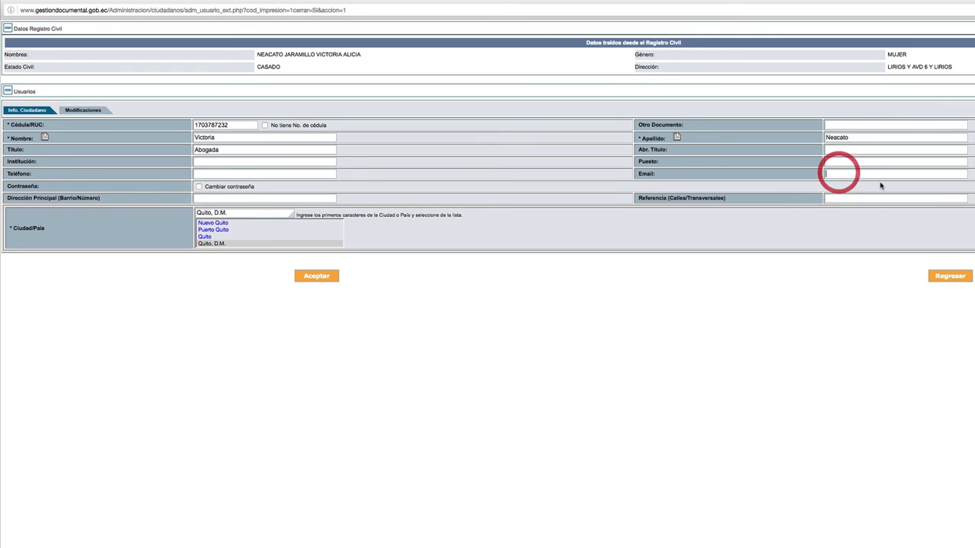
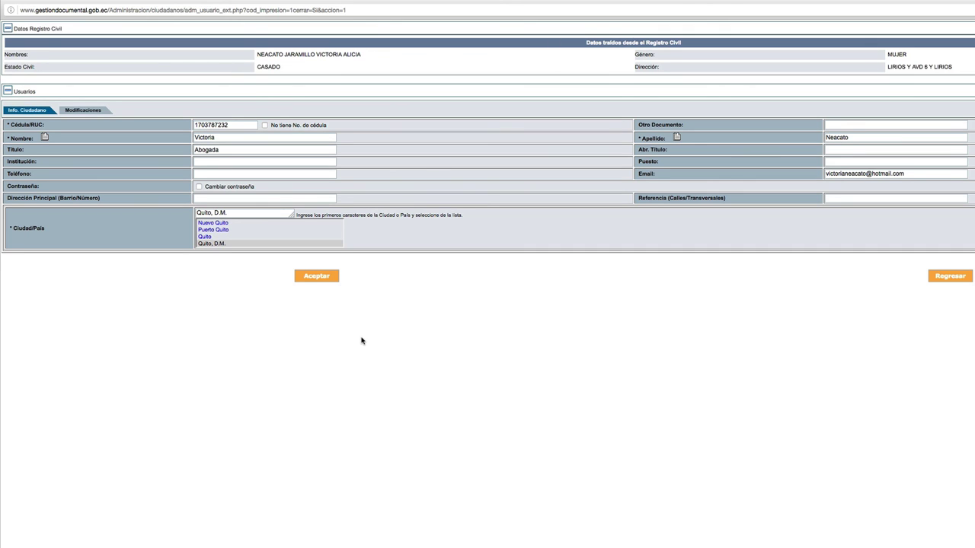
pyautogui.click(317, 277)
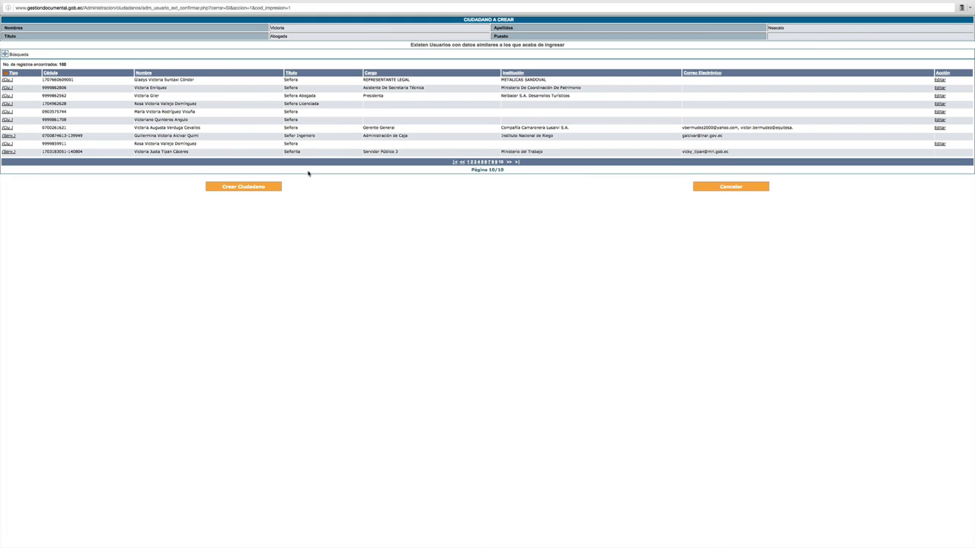
# Step: Create the new Abogada citizen despite the similar existing users and acknowledge the success message
pyautogui.click(249, 190)
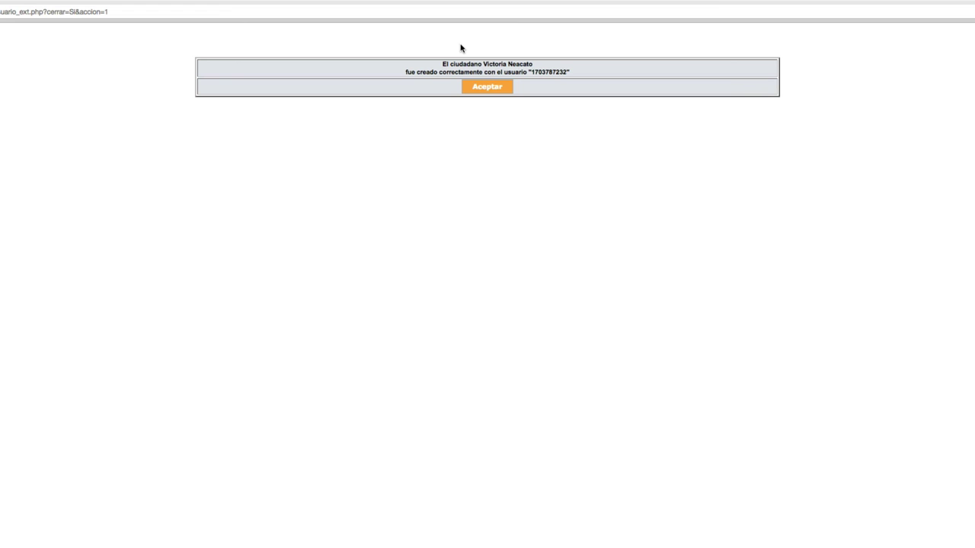
pyautogui.click(481, 89)
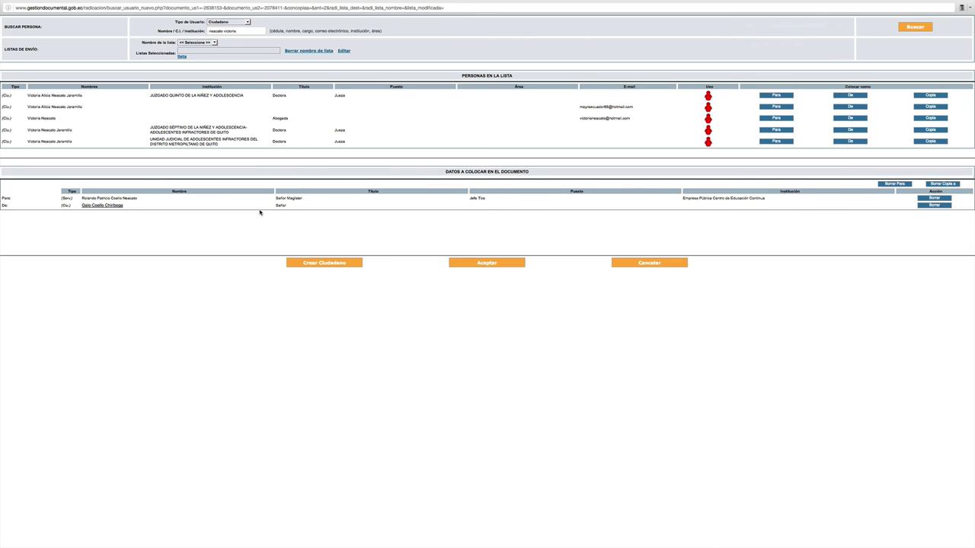
# Step: Confirm the selected recipient and sender to return to the document's edit form
pyautogui.click(482, 264)
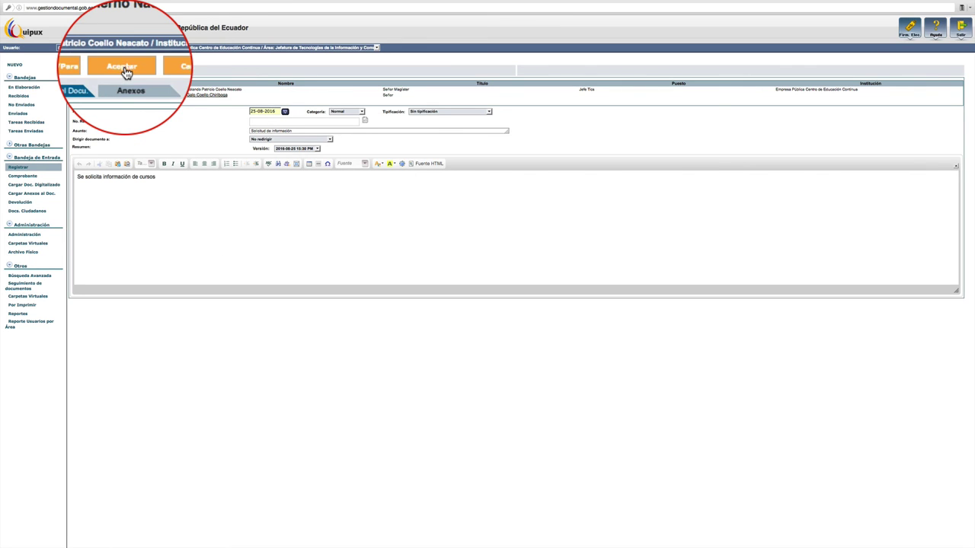
pyautogui.click(126, 73)
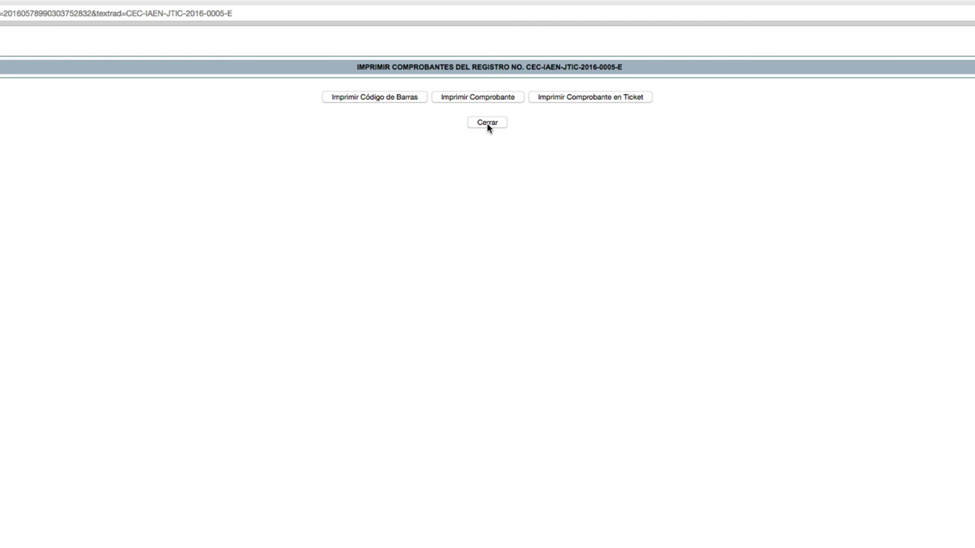
pyautogui.click(487, 122)
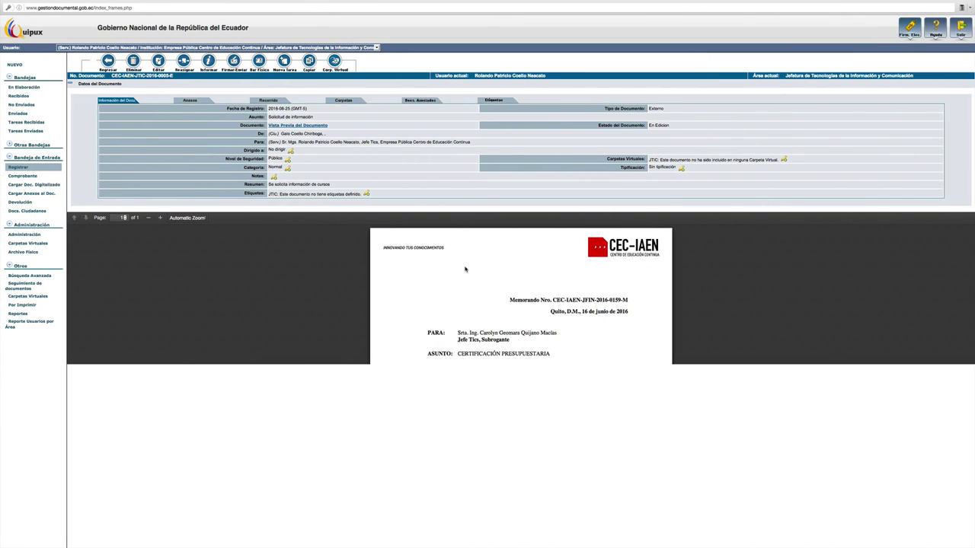